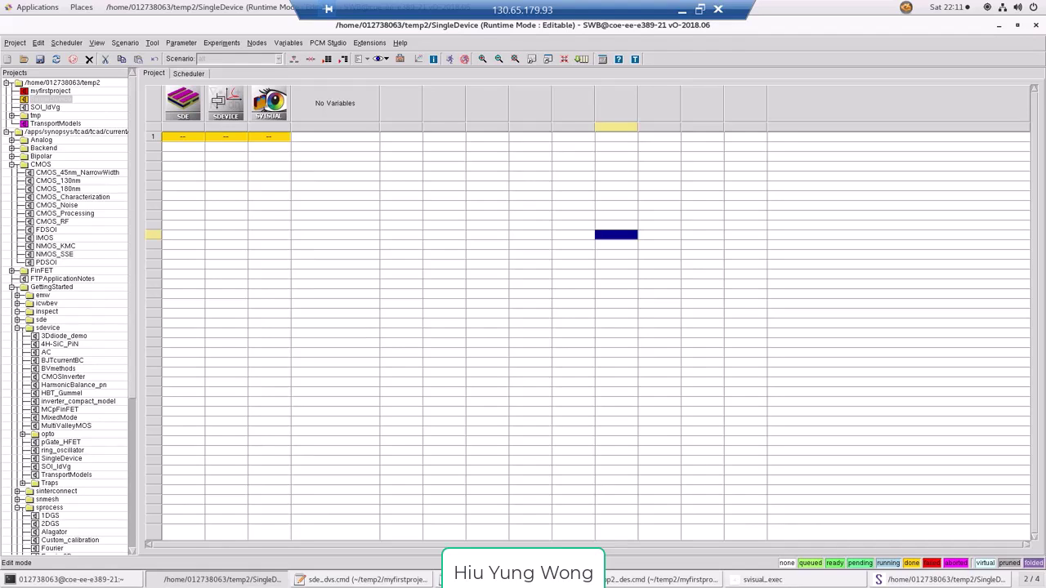
# Open the SDEVICE node's IdVgsSat_n2_des.plt result in a new Sentaurus Visual instance
pyautogui.click(226, 136)
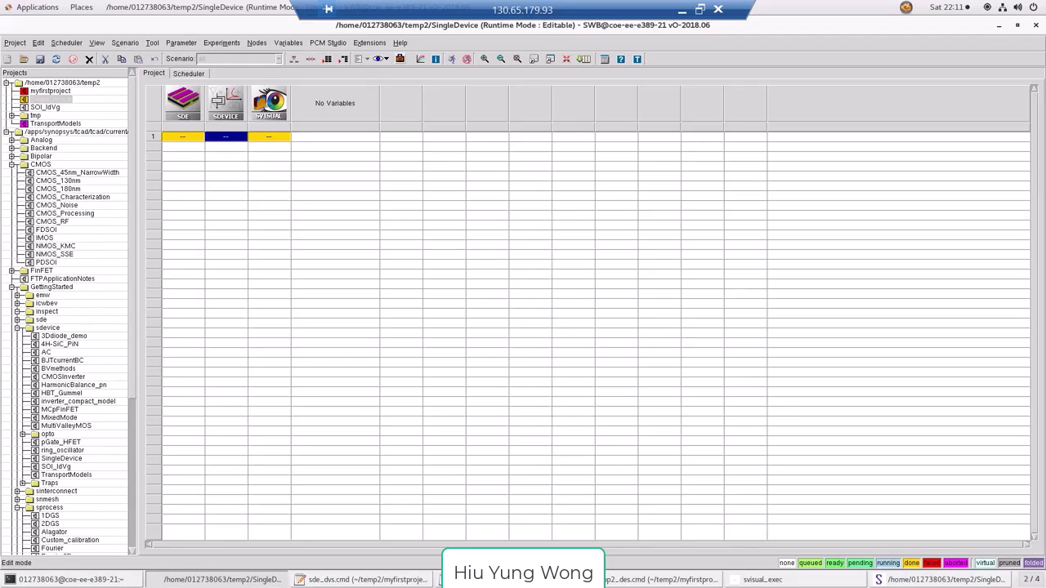
pyautogui.click(381, 59)
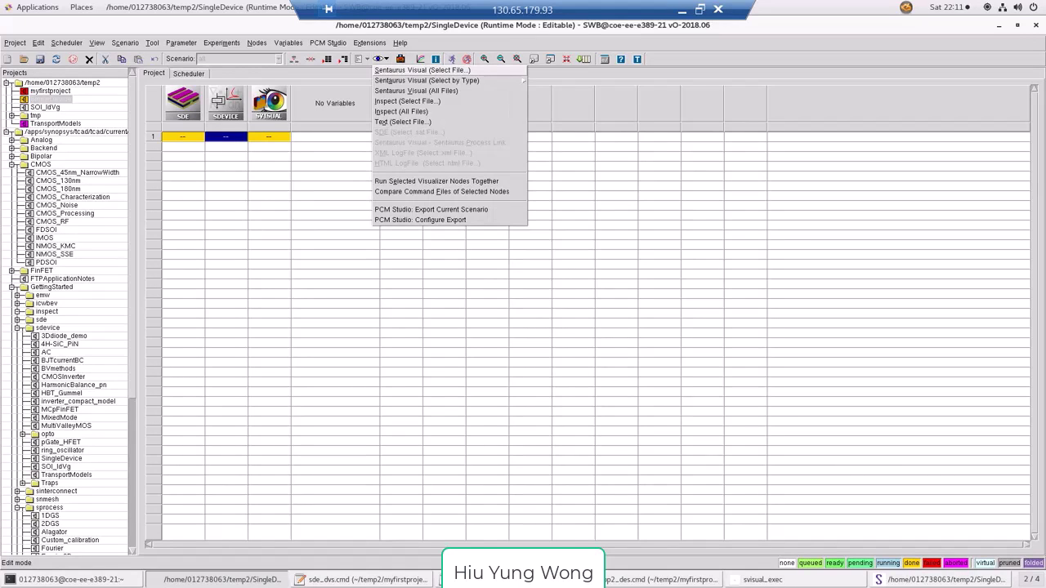
pyautogui.click(422, 70)
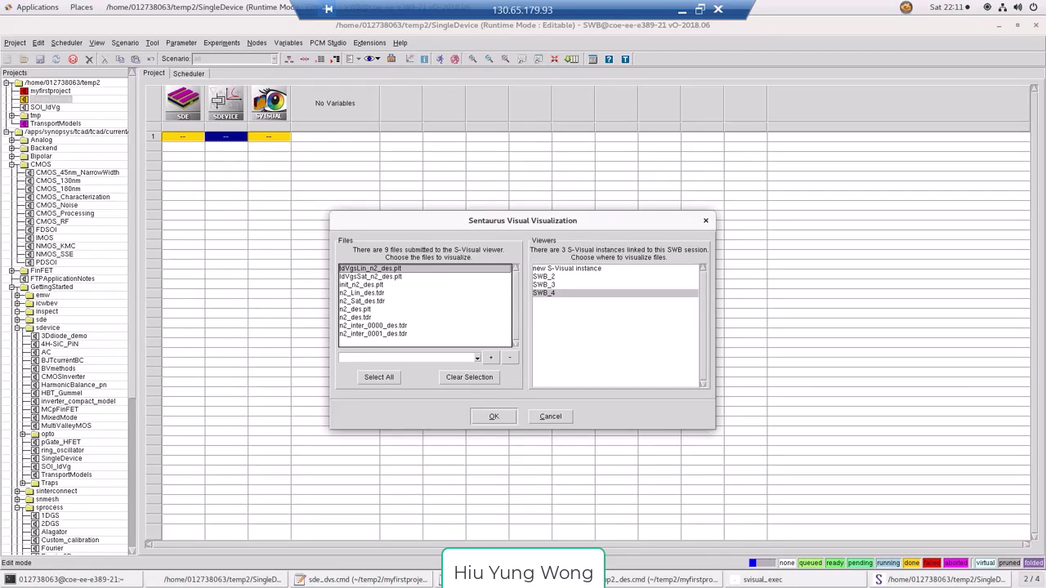
pyautogui.click(370, 277)
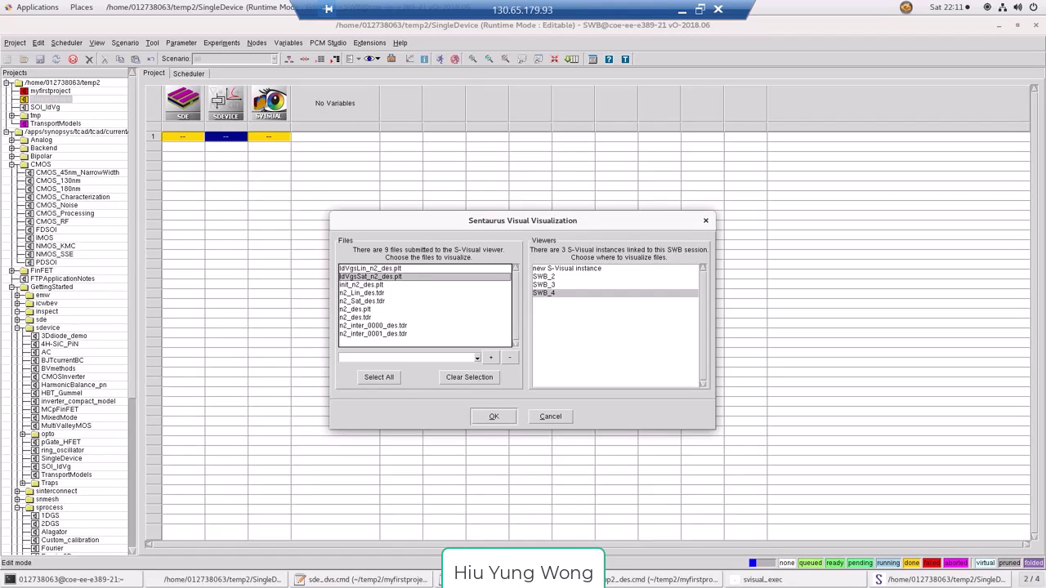
pyautogui.click(567, 269)
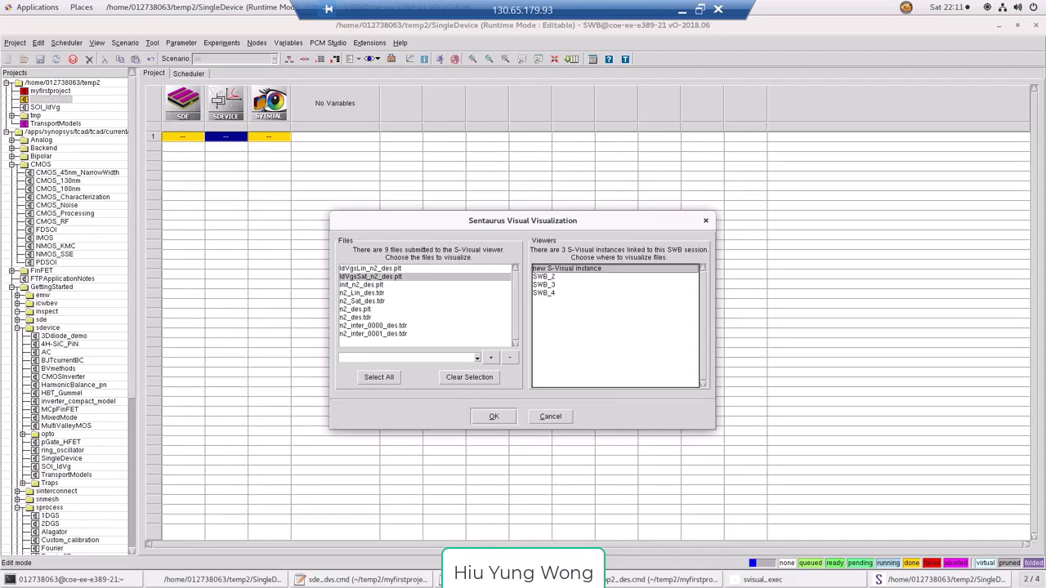
pyautogui.click(494, 417)
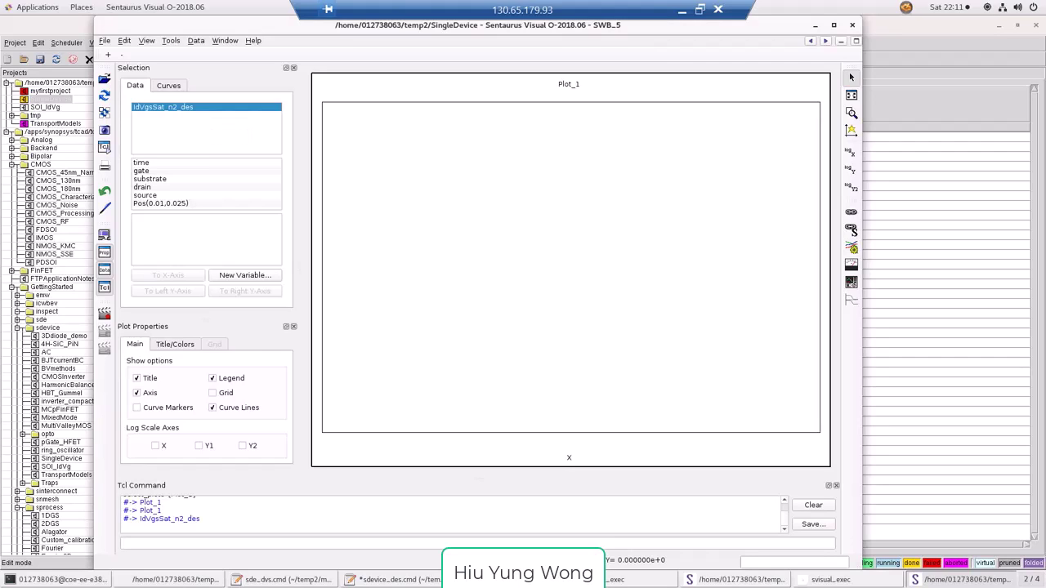
# Plot drain TotalCurrent on the left Y axis against gate OuterVoltage on the X axis for the IdVgsSat_n2_des dataset
pyautogui.click(163, 171)
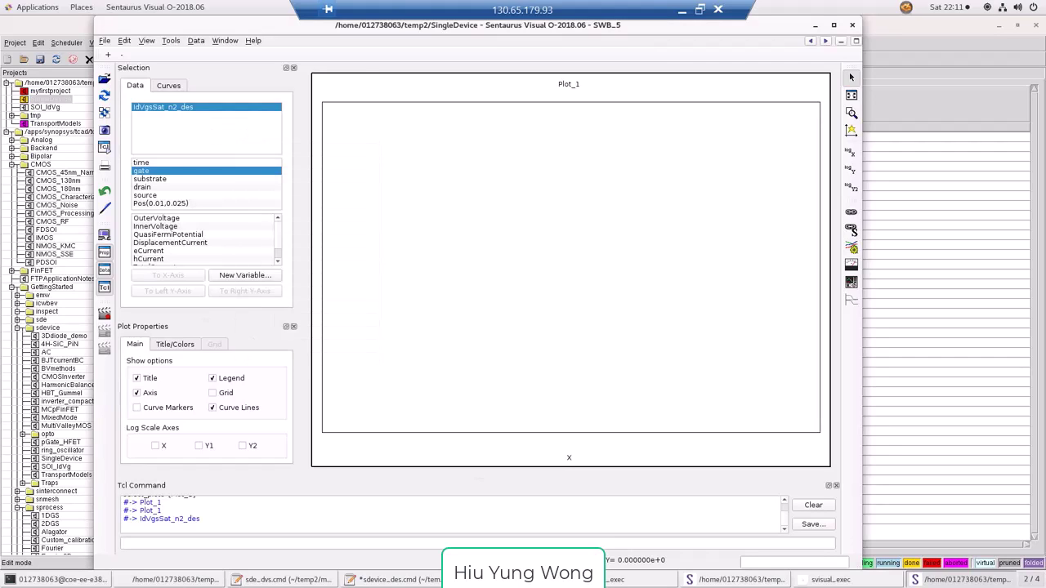
pyautogui.click(157, 218)
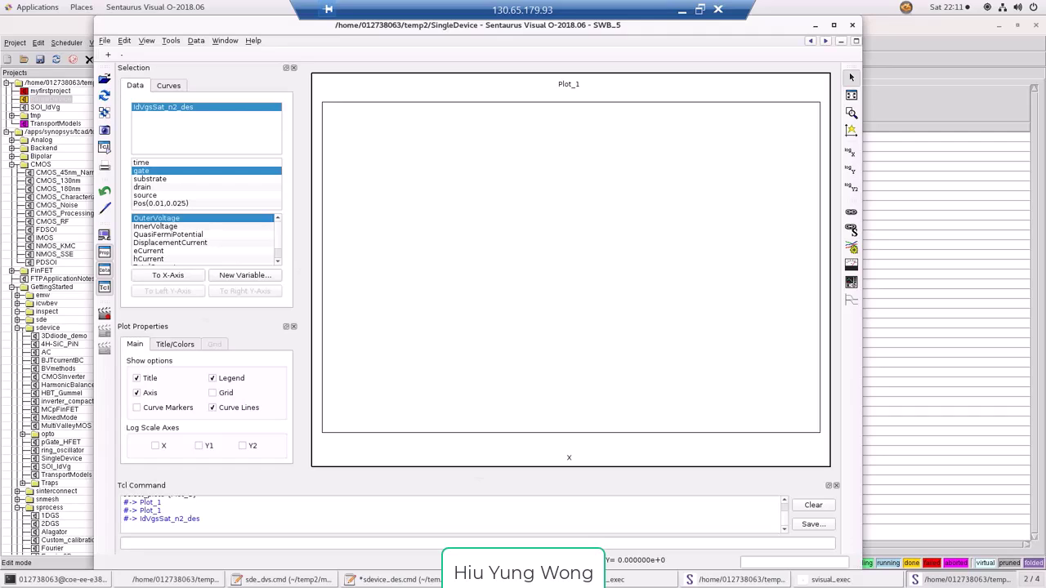
pyautogui.click(168, 275)
pyautogui.click(142, 188)
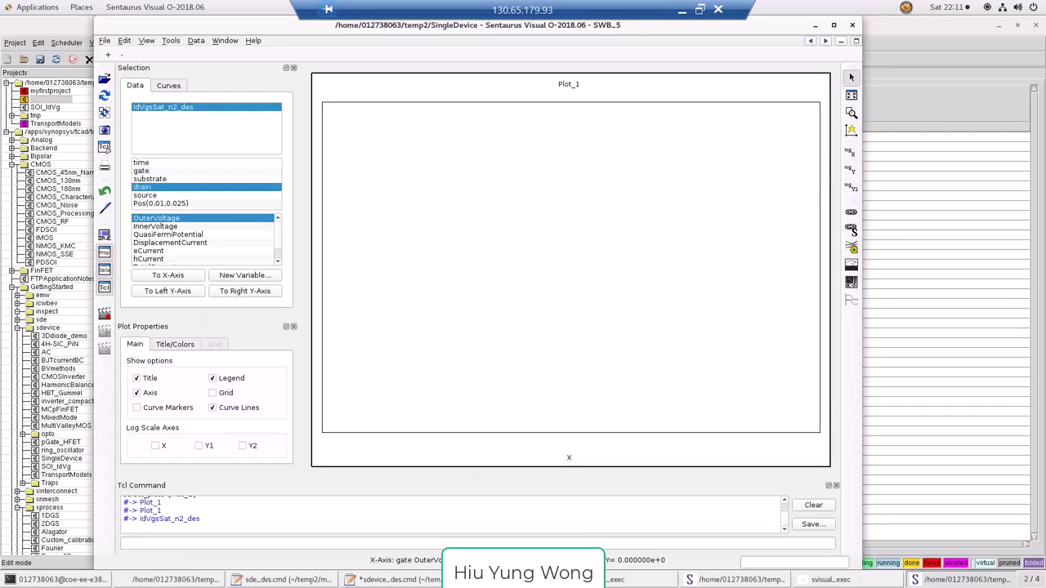
pyautogui.scroll(-1, 204, 239)
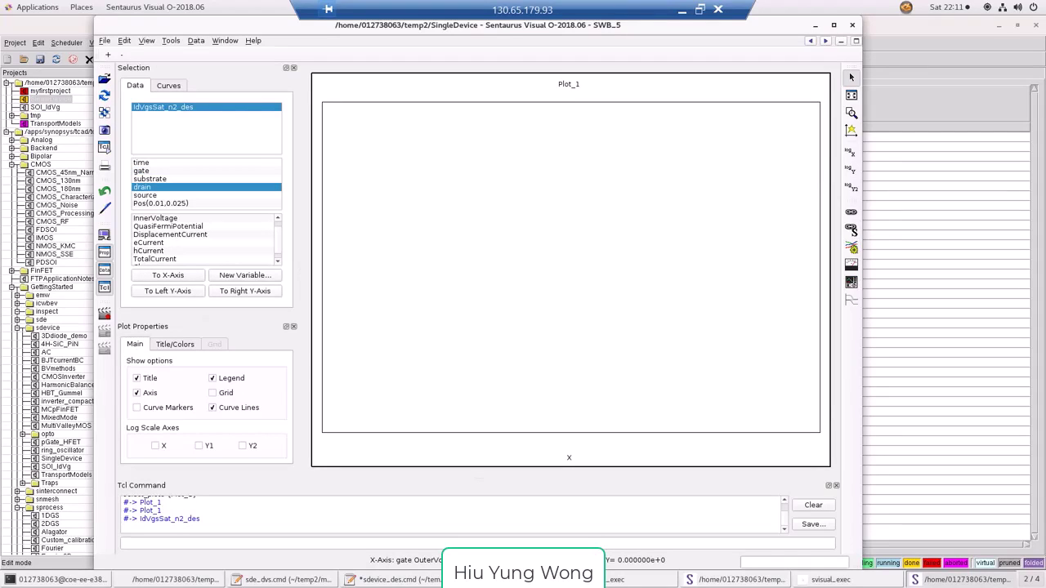
pyautogui.click(155, 259)
pyautogui.click(167, 291)
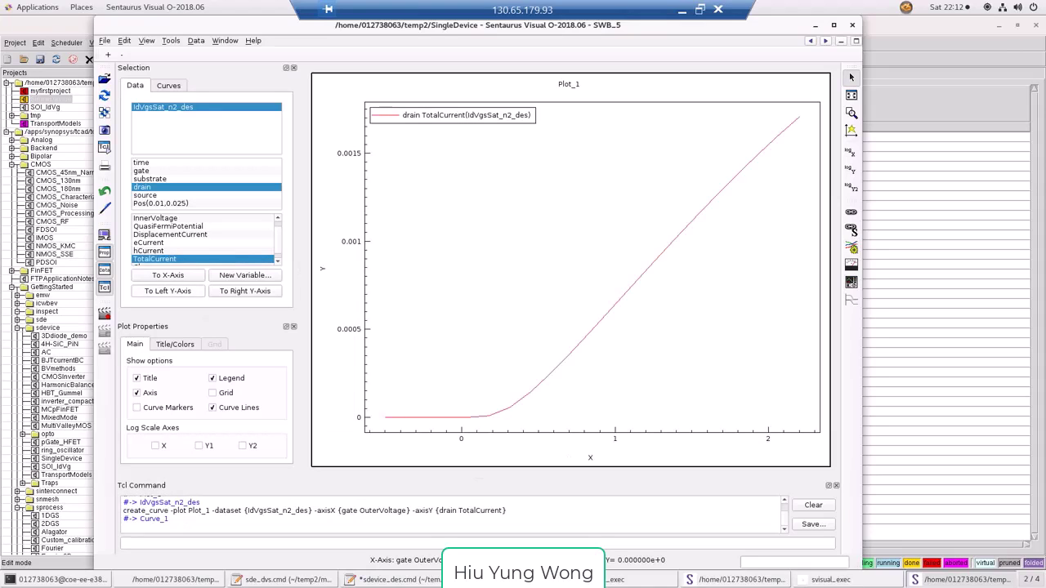
# Set the plot's Y axis to logarithmic scale
pyautogui.rightClick(224, 136)
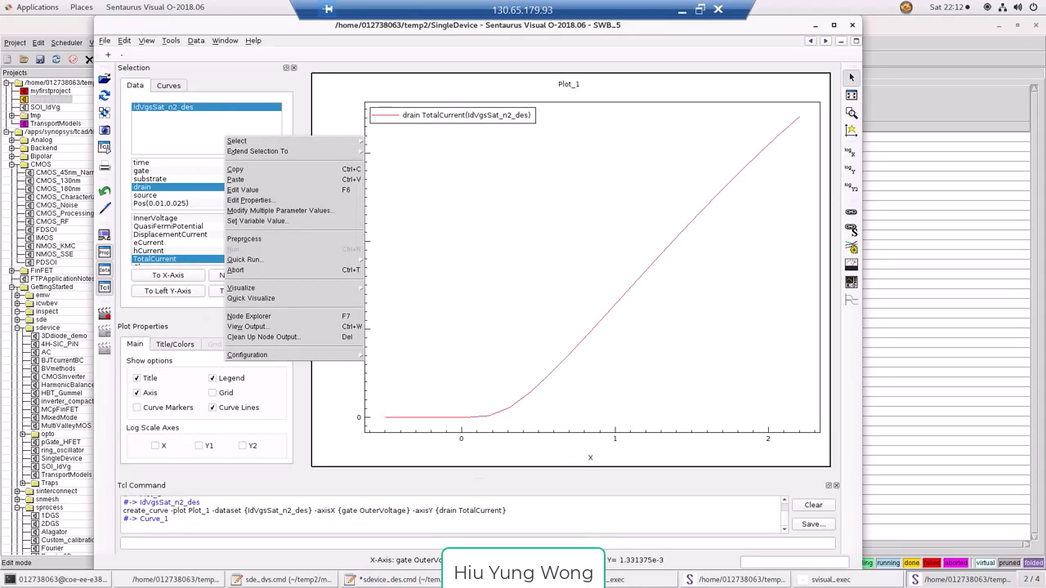
pyautogui.press('Escape')
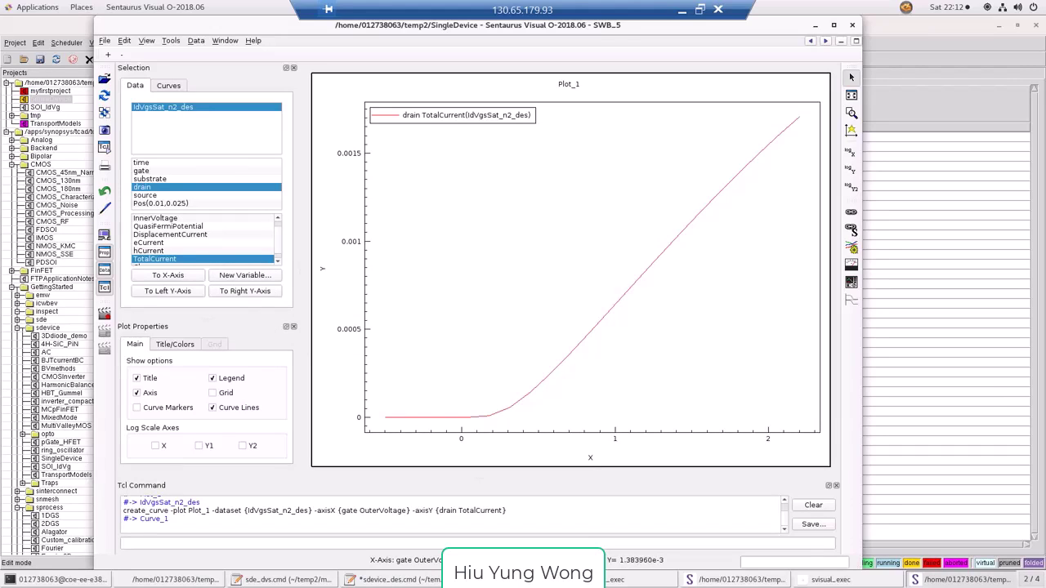
pyautogui.click(849, 170)
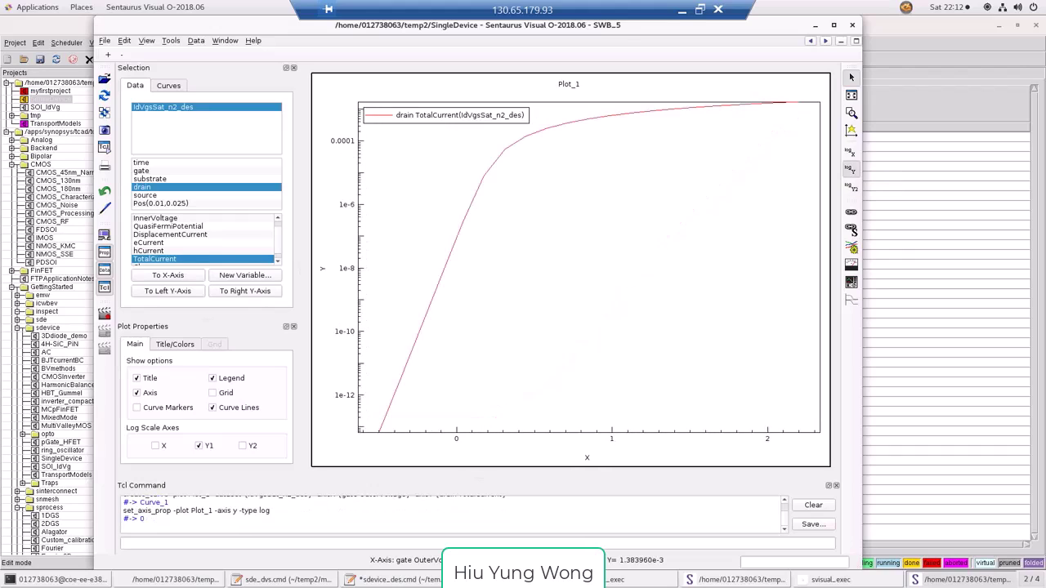
pyautogui.rightClick(225, 136)
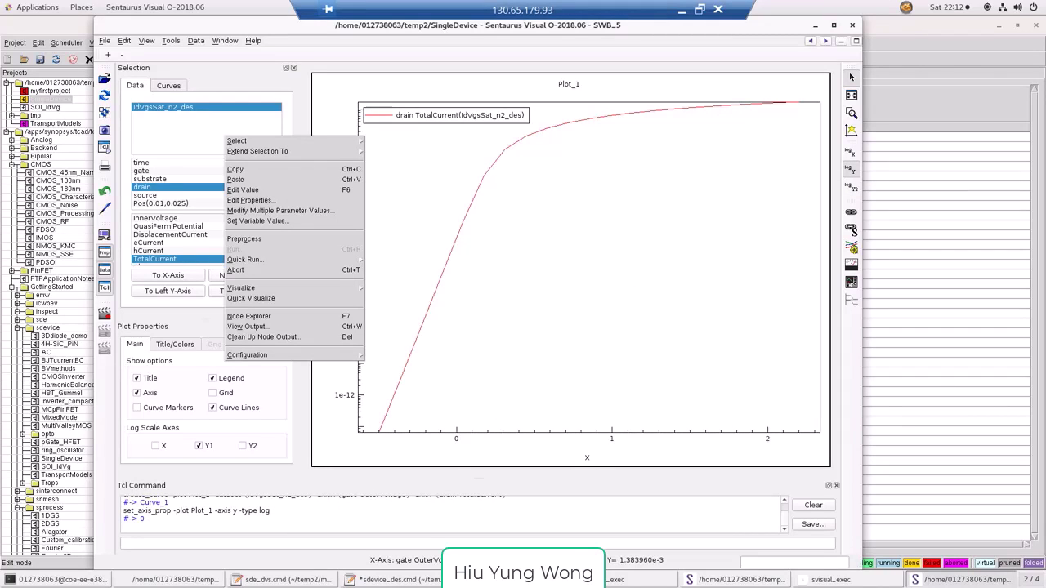
pyautogui.click(482, 179)
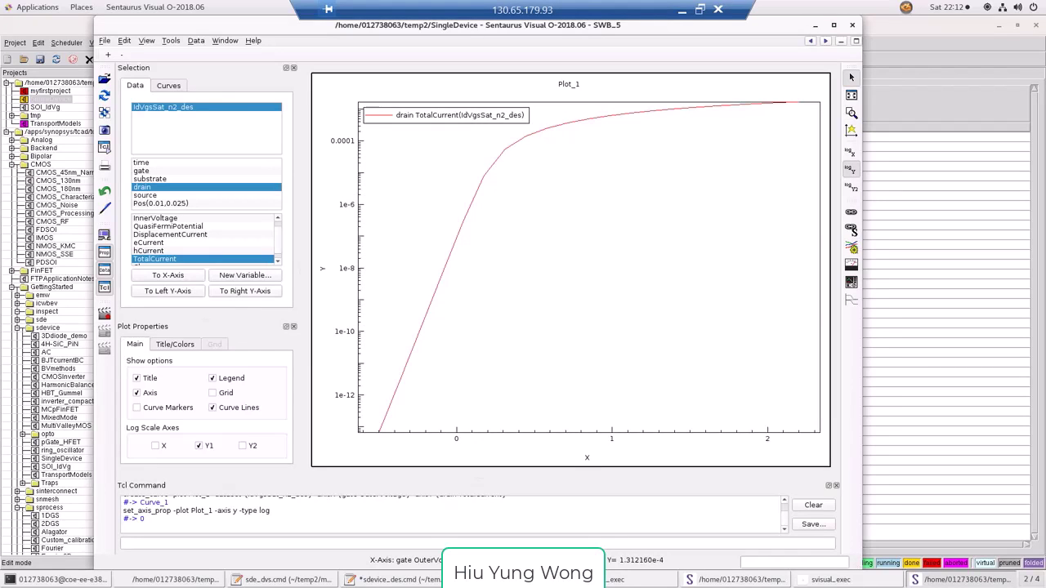
# Return to Sentaurus Workbench and load the SDEVICE node's IdVgsLin_n2_des.plt into the existing SWB_5 viewer
pyautogui.hotkey('alt', 'Tab')
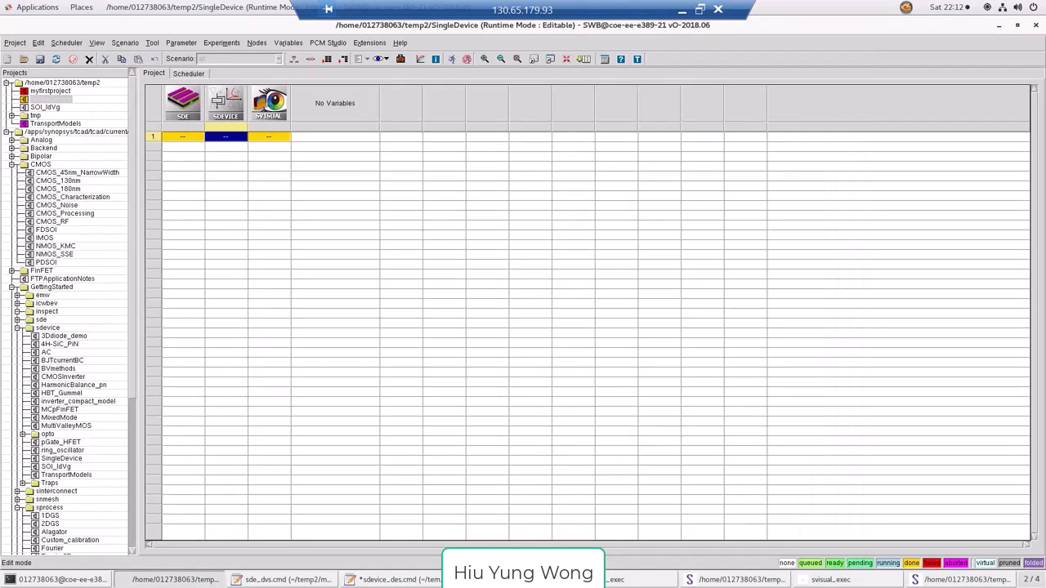
pyautogui.click(384, 59)
pyautogui.click(422, 70)
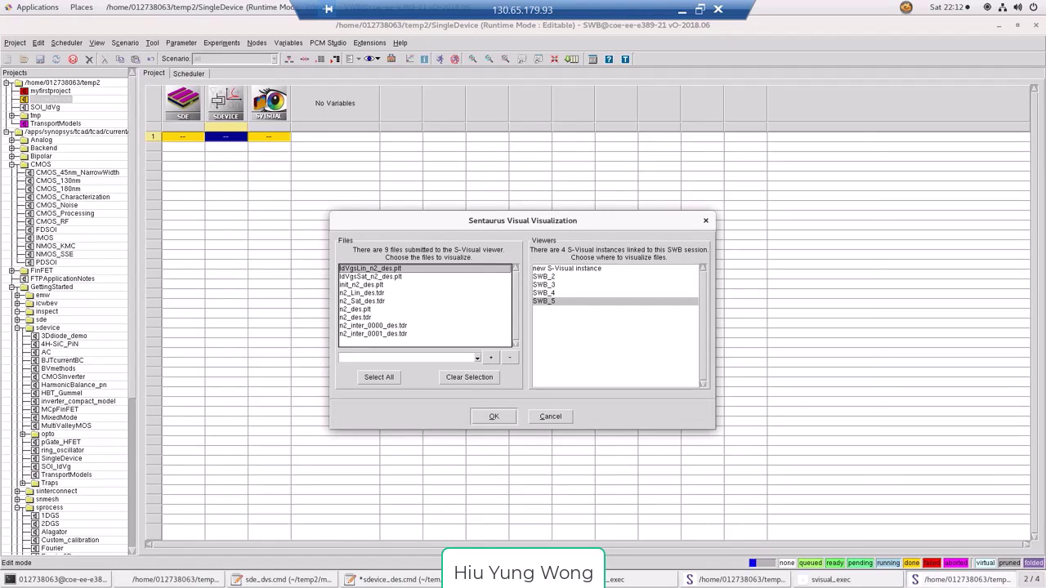
pyautogui.click(961, 579)
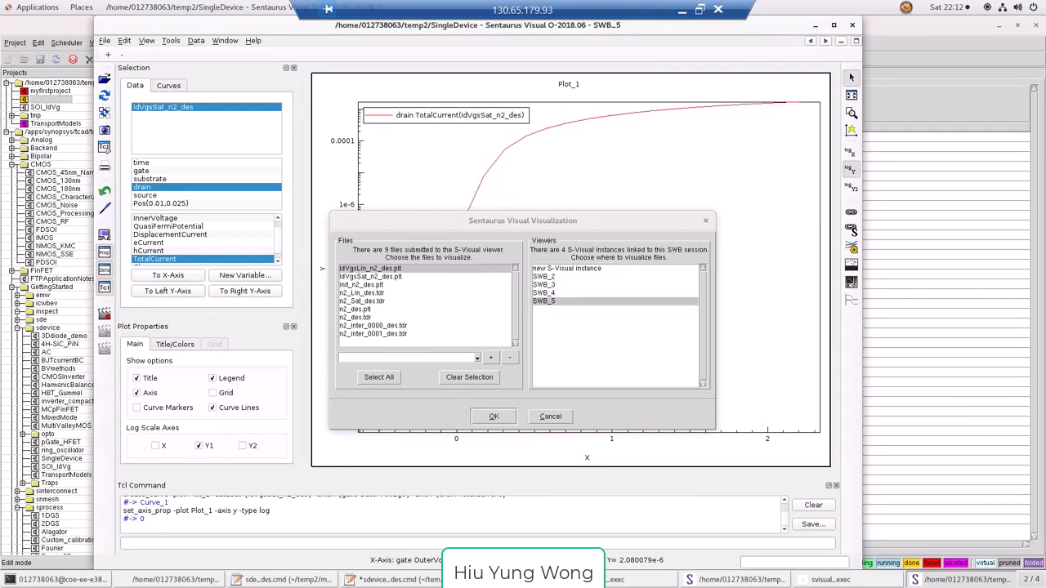
pyautogui.click(370, 269)
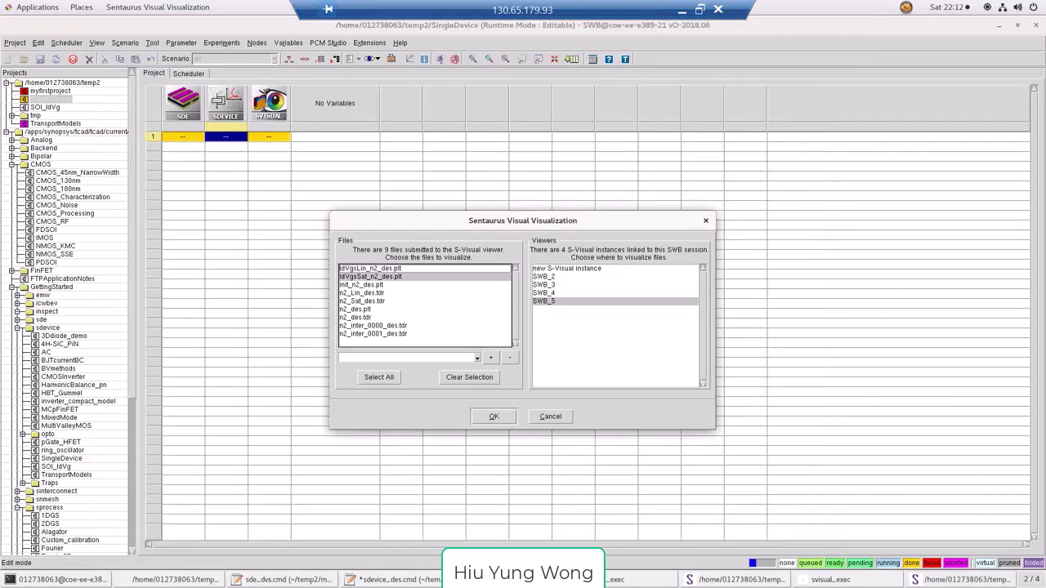
pyautogui.click(370, 277)
pyautogui.click(370, 269)
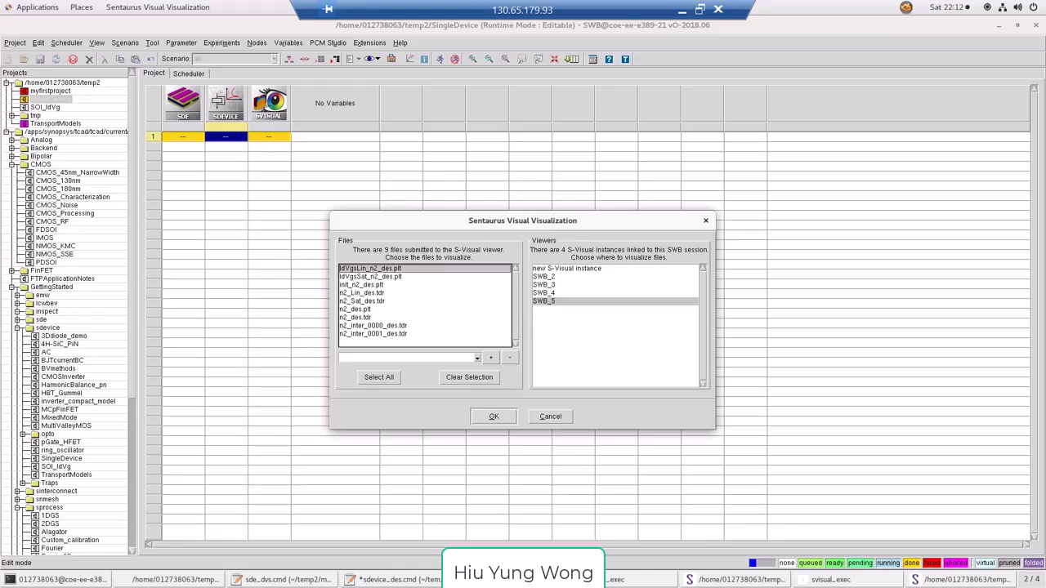
pyautogui.click(493, 416)
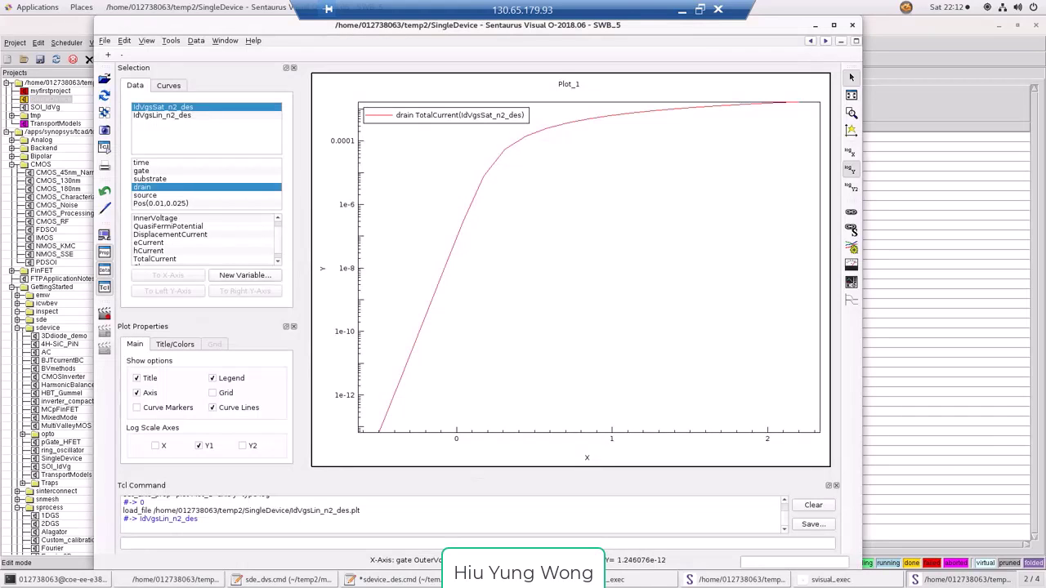
# Add a curve of drain TotalCurrent versus gate OuterVoltage from the IdVgsLin_n2_des dataset to the same plot
pyautogui.click(162, 115)
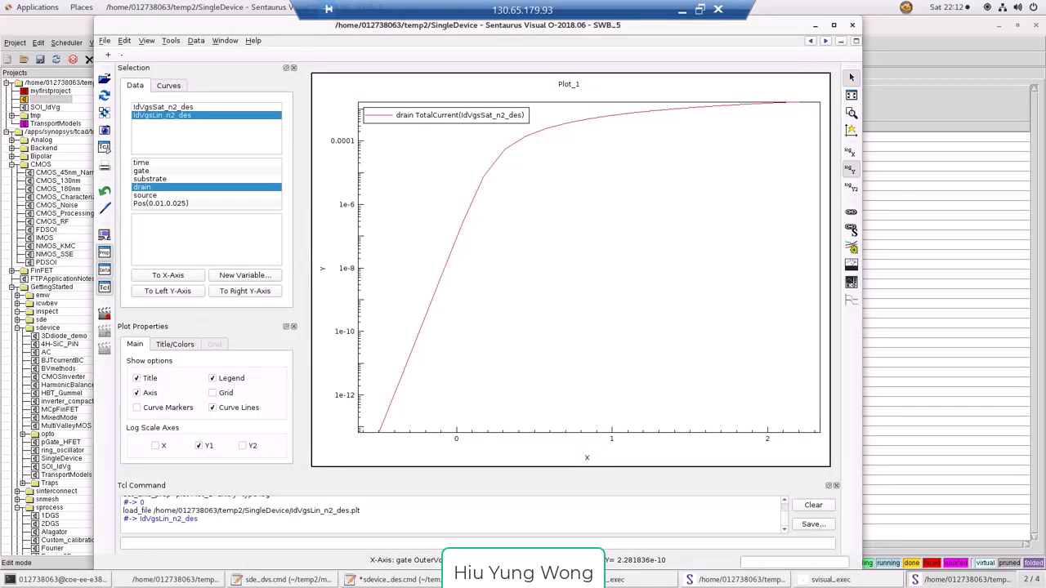
pyautogui.click(142, 171)
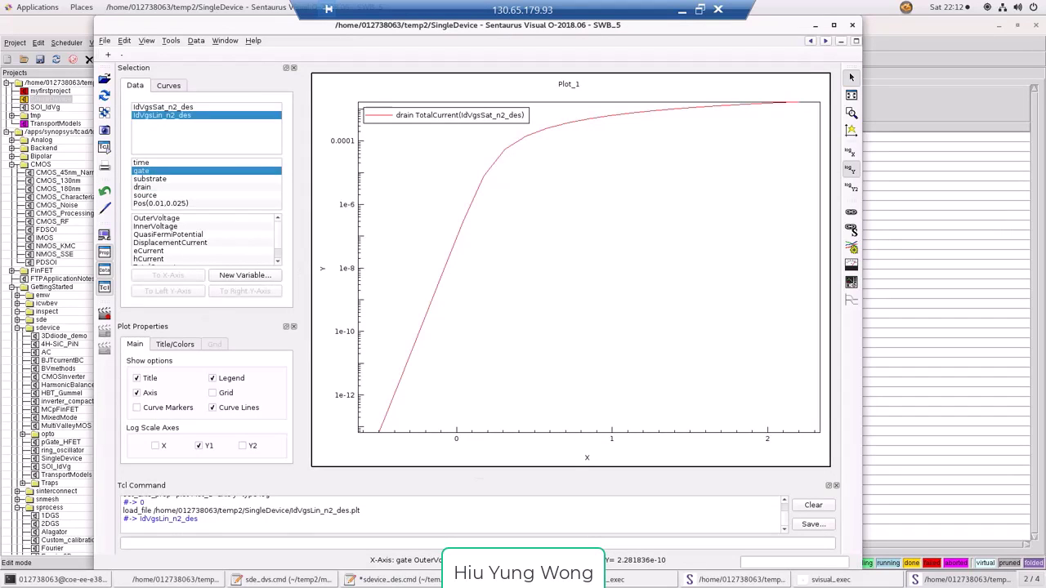
pyautogui.click(157, 218)
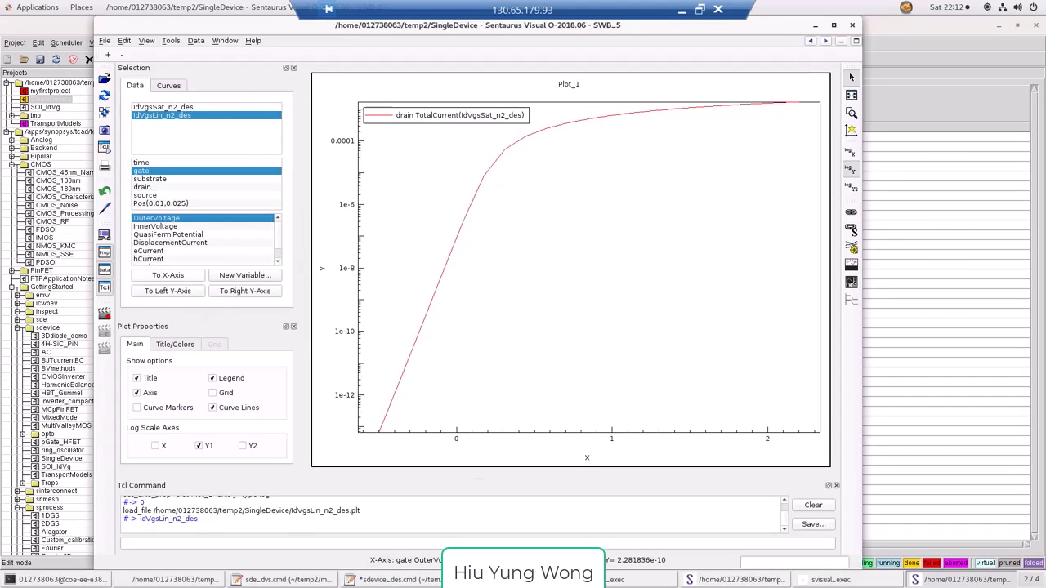
pyautogui.click(168, 276)
pyautogui.click(142, 187)
pyautogui.scroll(-1, 204, 239)
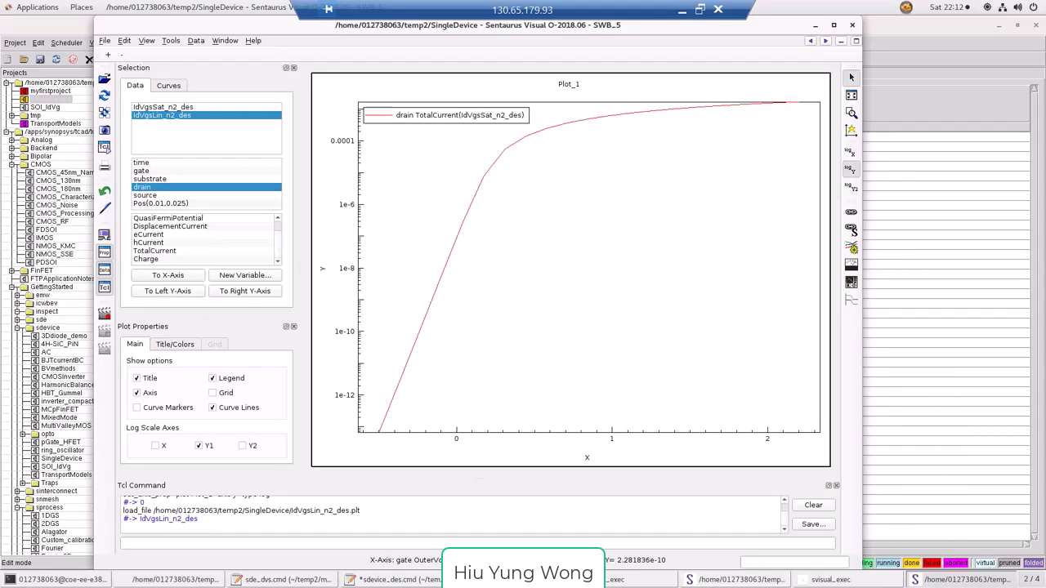
pyautogui.click(155, 250)
pyautogui.click(168, 291)
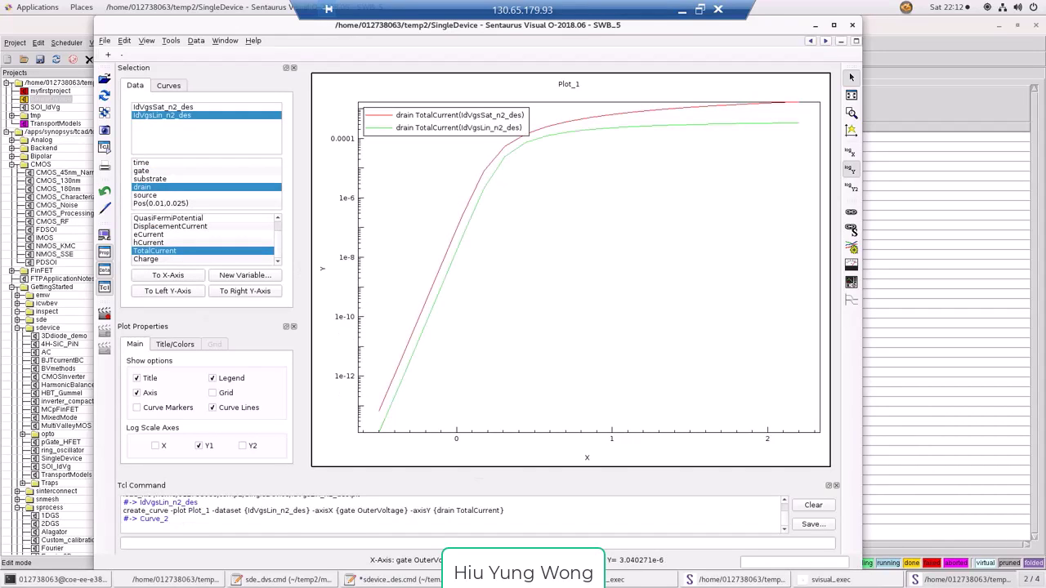
# Select the IdVgsLin curve and toggle the Y axis between linear and logarithmic scale to compare both curves
pyautogui.click(464, 211)
pyautogui.click(470, 218)
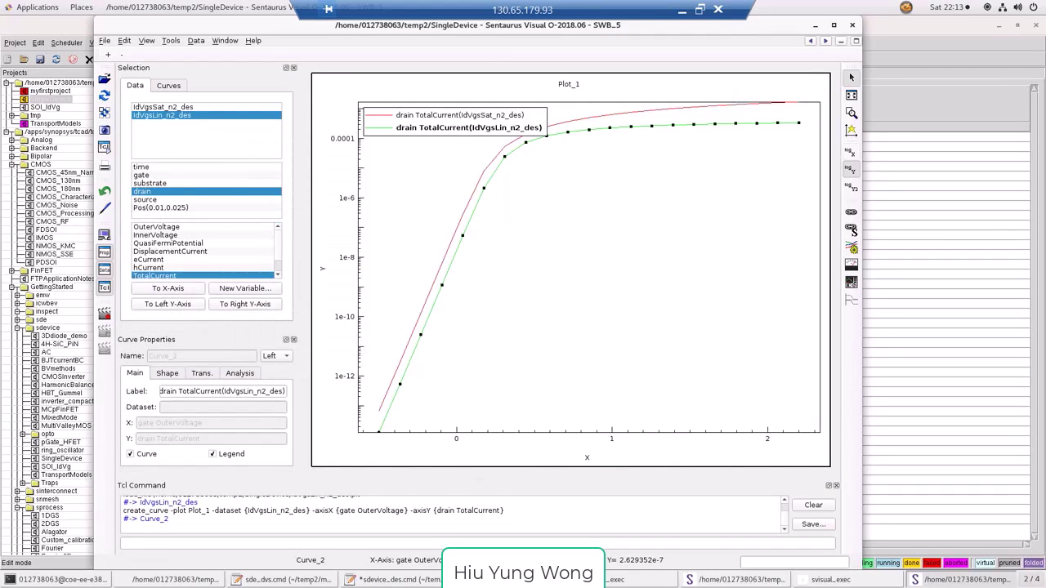
pyautogui.click(851, 169)
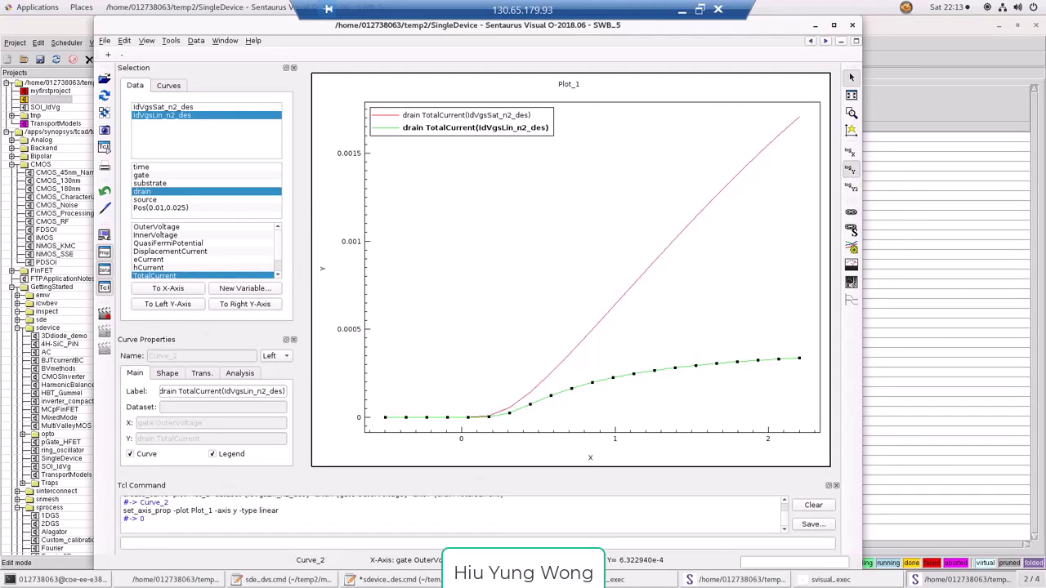
pyautogui.click(850, 169)
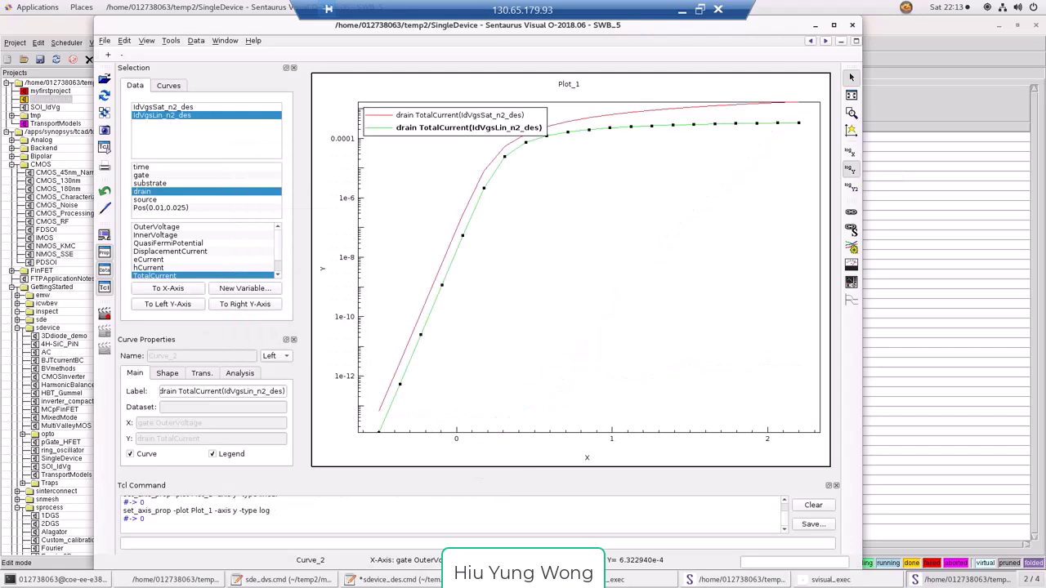
pyautogui.click(850, 169)
# Switch to Sentaurus Workbench, open the SVISUAL tool's command file, and view the script through to its end
pyautogui.click(915, 181)
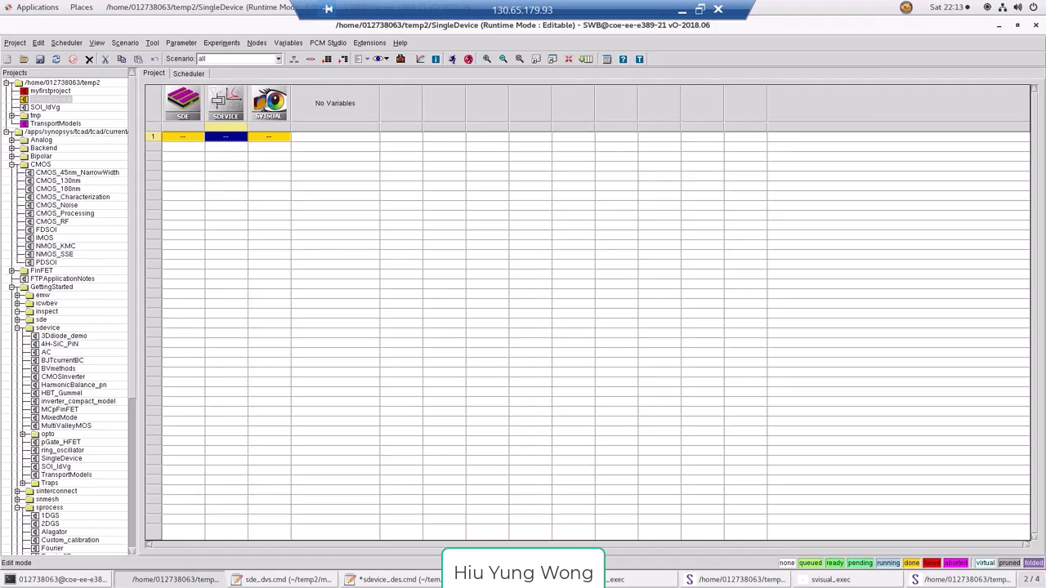
pyautogui.click(269, 104)
pyautogui.rightClick(273, 104)
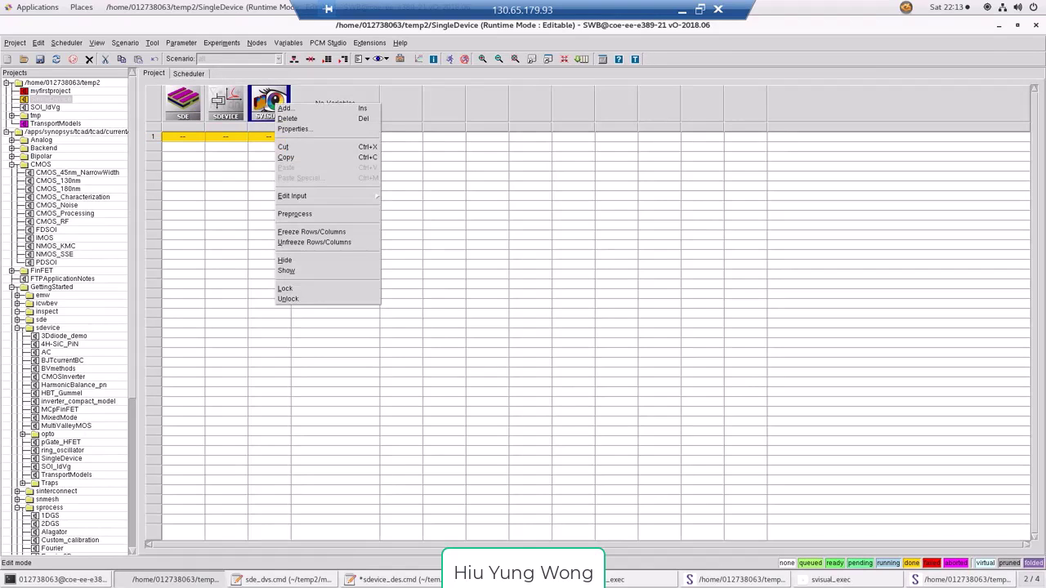
pyautogui.moveTo(311, 196)
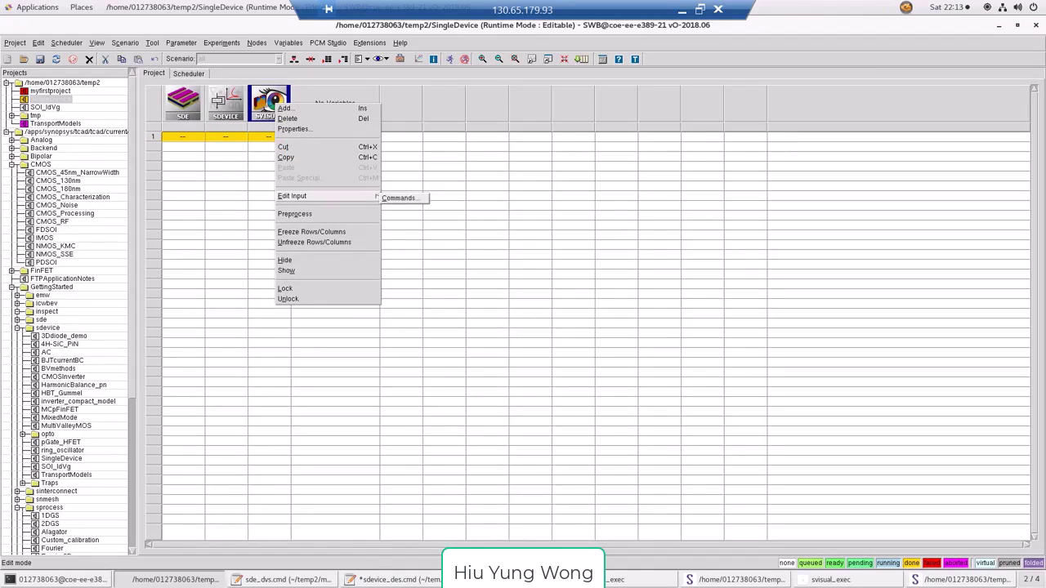
pyautogui.click(400, 198)
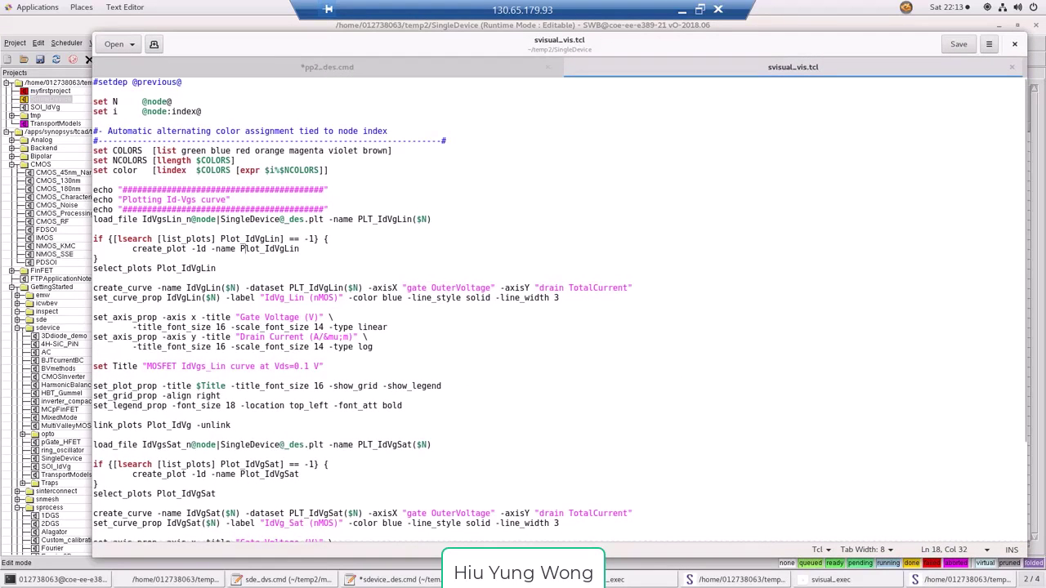
pyautogui.hotkey('ctrl', 'End')
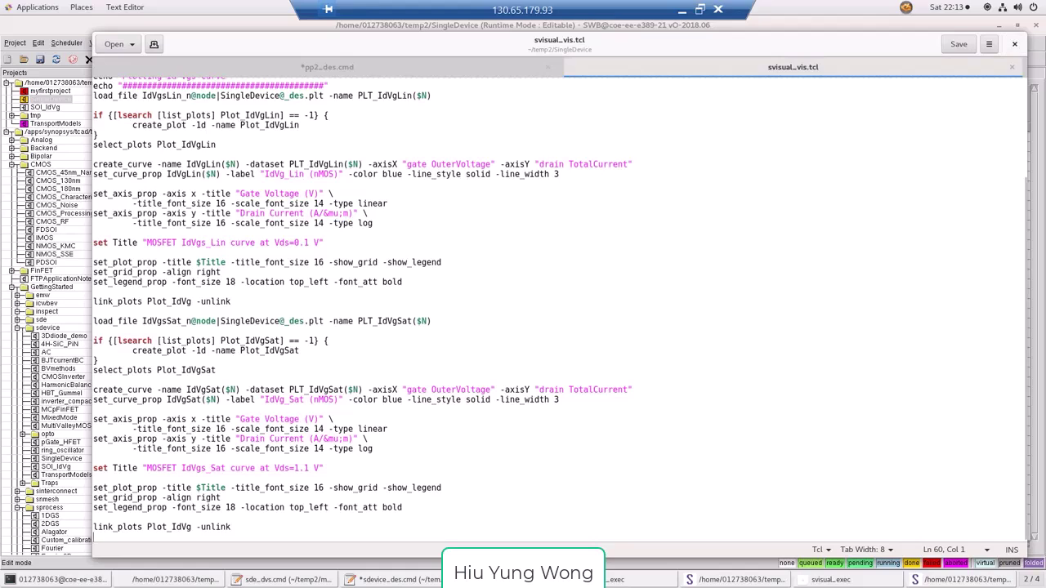
# Return to Sentaurus Workbench, run the SVISUAL node with preprocessing on the local:default queue, and dismiss the project log
pyautogui.hotkey('alt', 'Tab')
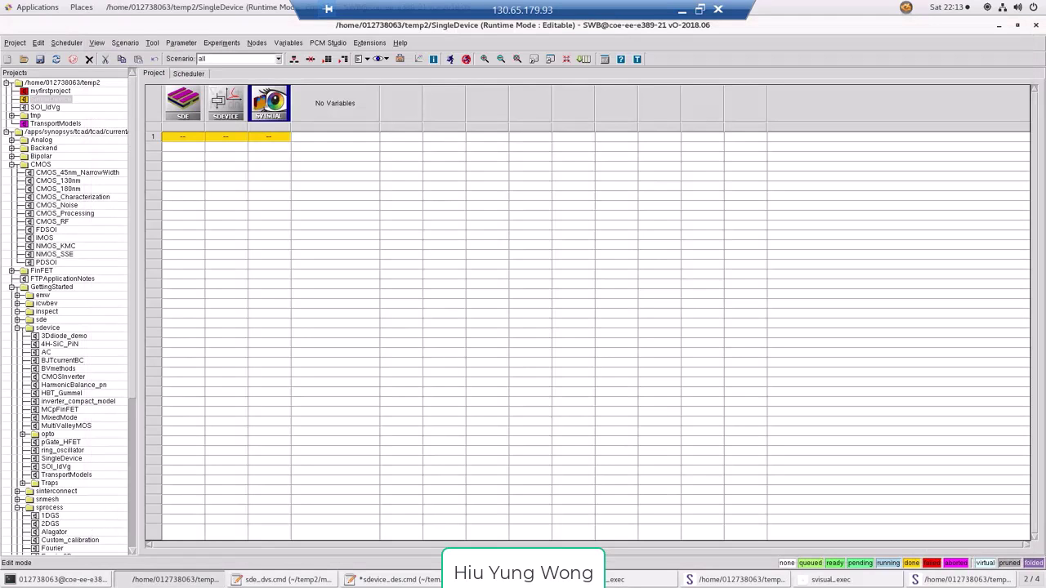
pyautogui.click(268, 137)
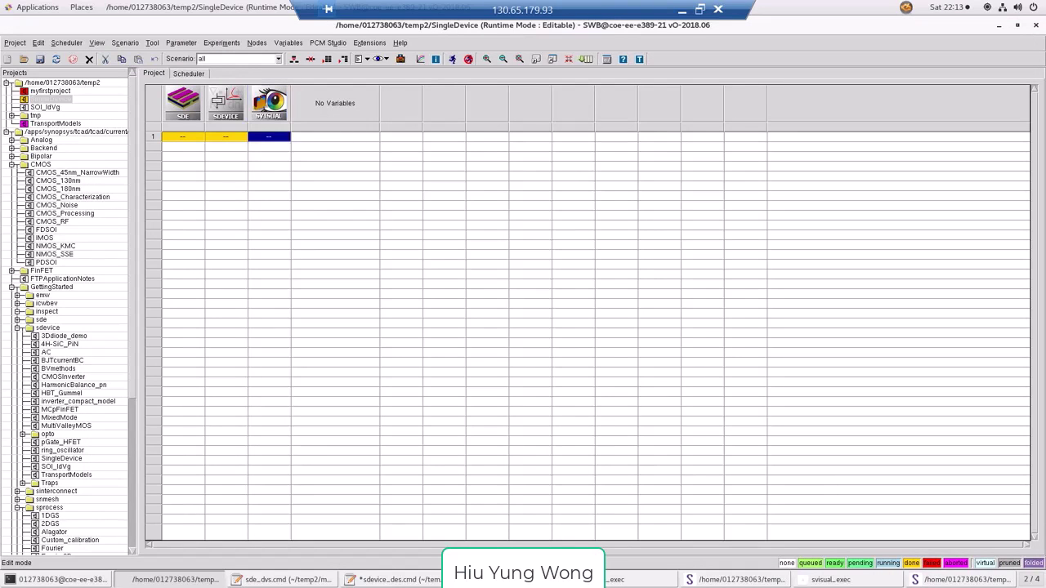
pyautogui.click(452, 59)
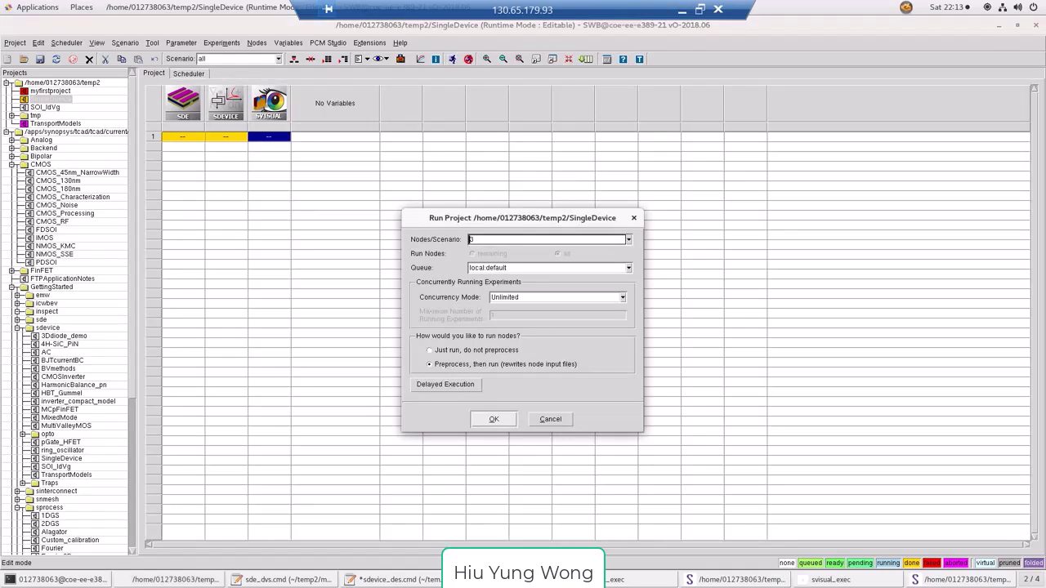
pyautogui.click(493, 419)
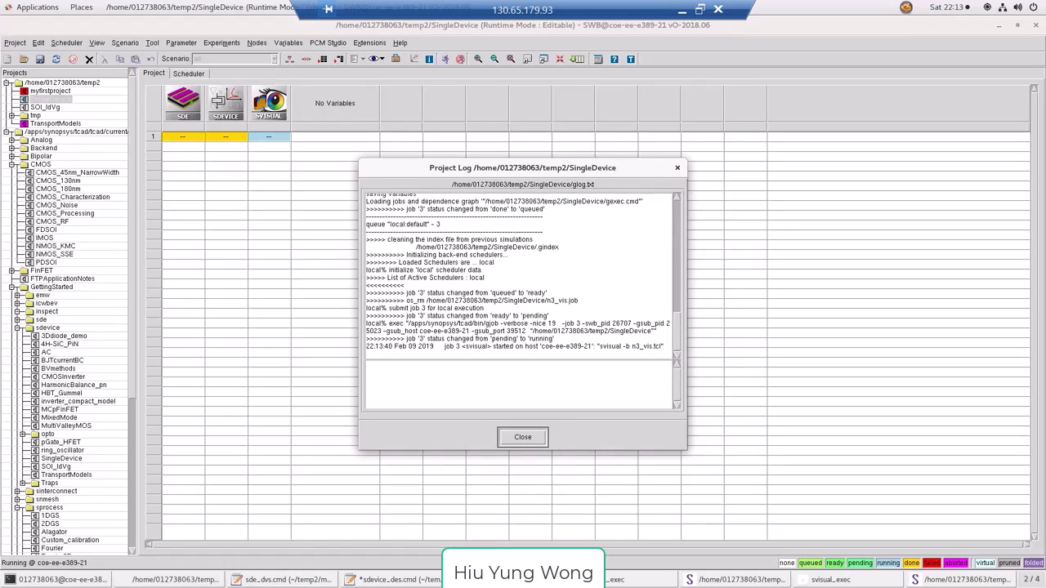
pyautogui.click(523, 437)
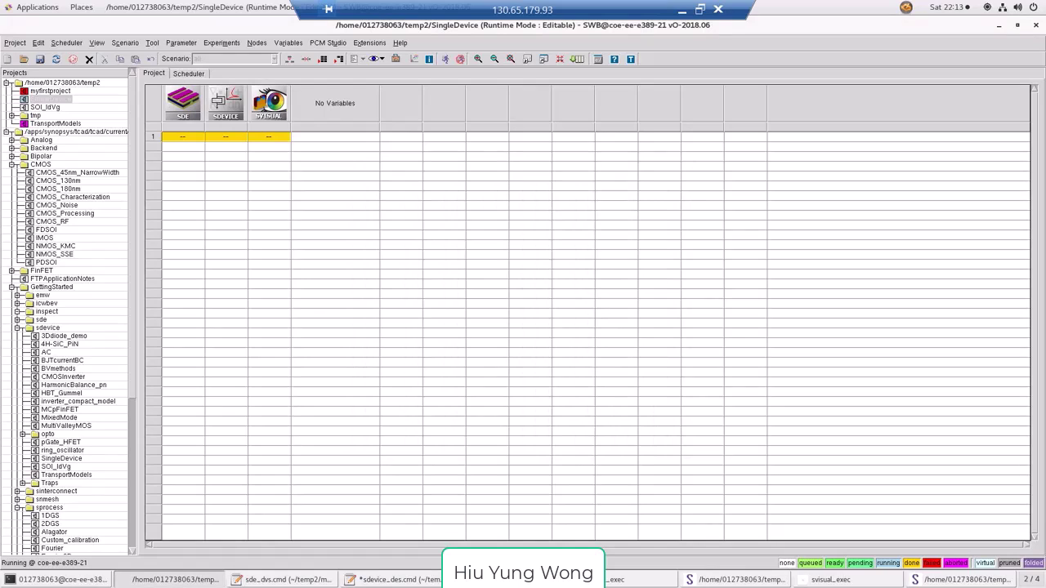
# Set the SVISUAL tool to run as interactive, then reload the SingleDevice project, saving its modifications
pyautogui.rightClick(262, 117)
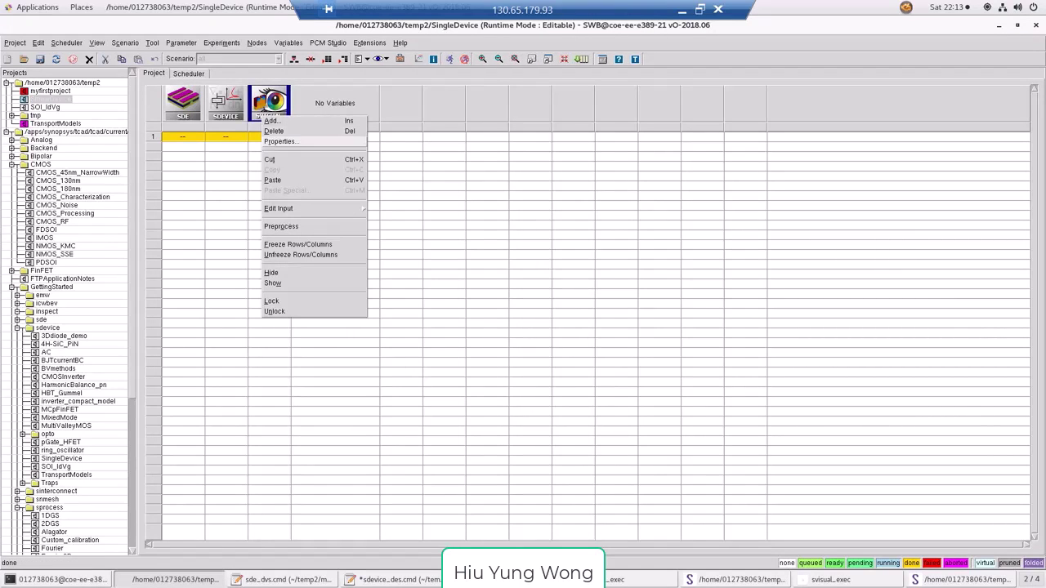
pyautogui.click(282, 142)
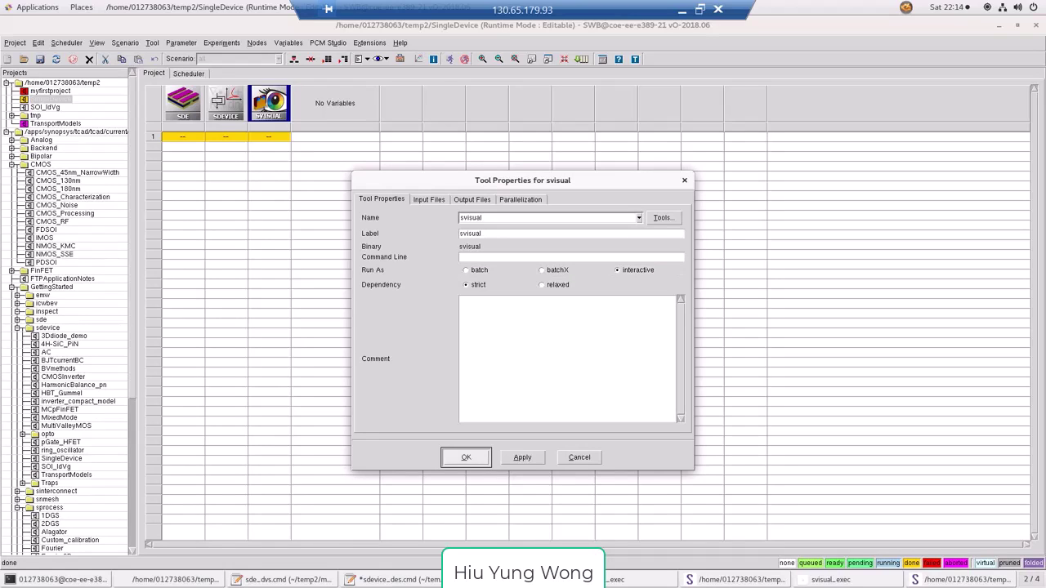
pyautogui.click(466, 457)
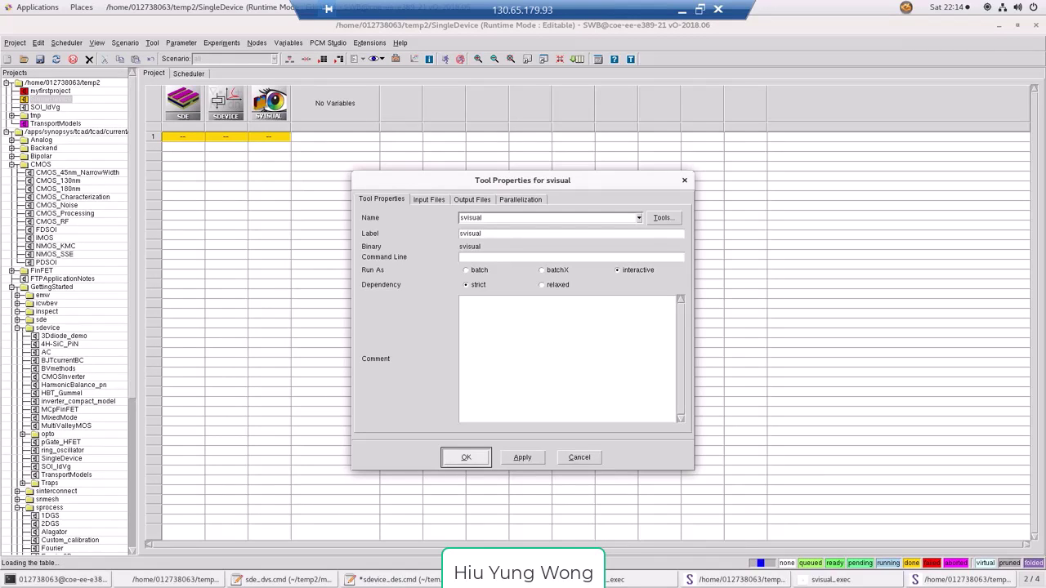
pyautogui.click(466, 457)
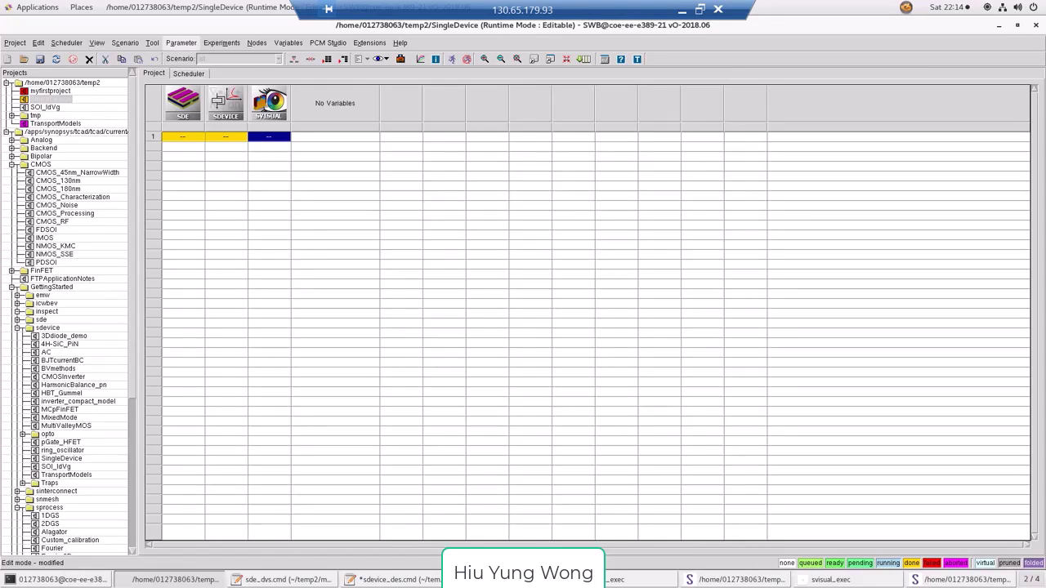
pyautogui.doubleClick(51, 99)
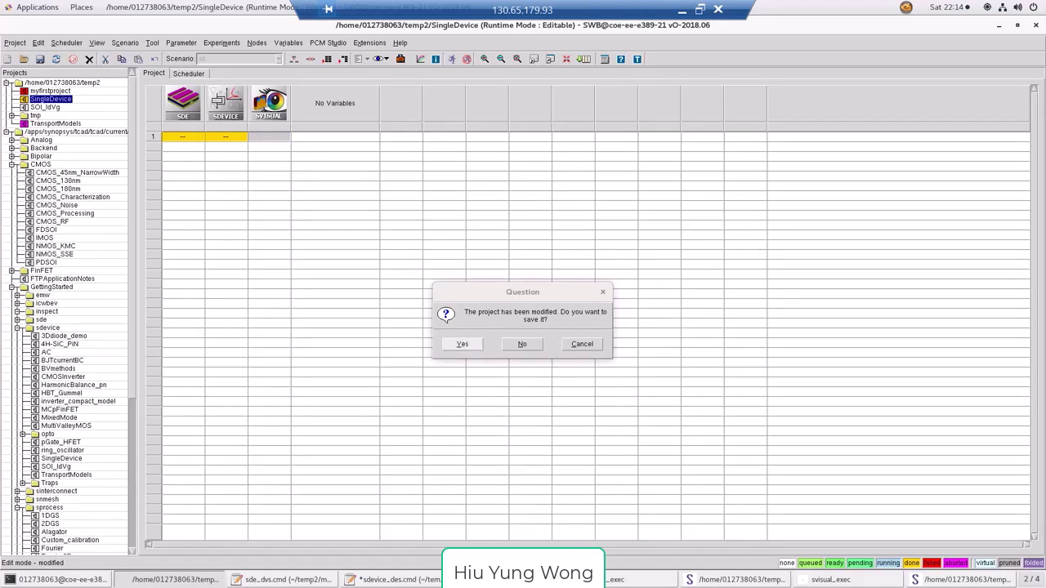
pyautogui.click(461, 344)
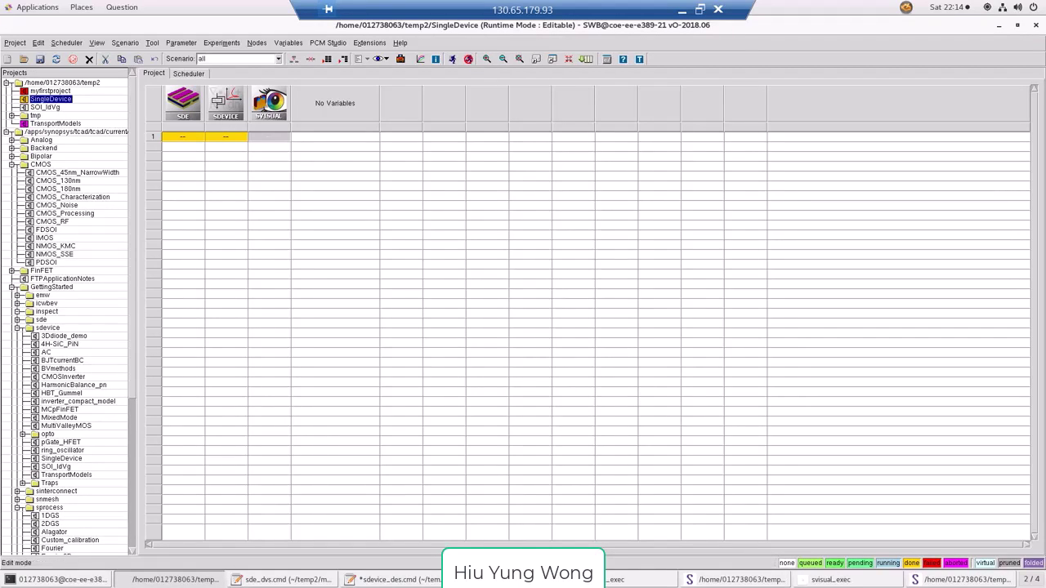
# Run the SVISUAL node of experiment 1 with preprocessing on the local:default queue to plot the Id-Vgs curves
pyautogui.click(268, 138)
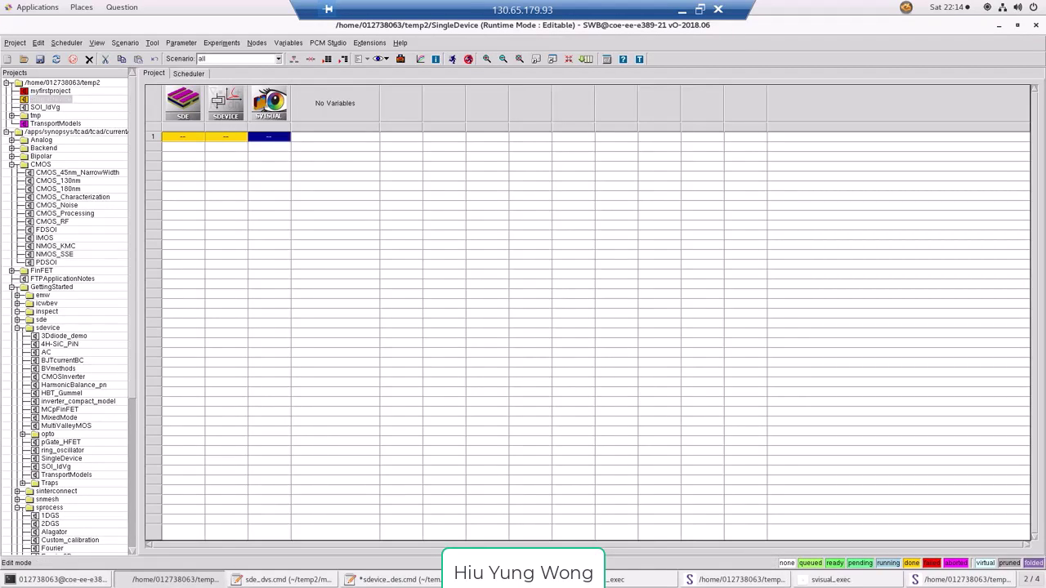
pyautogui.click(452, 58)
pyautogui.hotkey('ctrl', 'r')
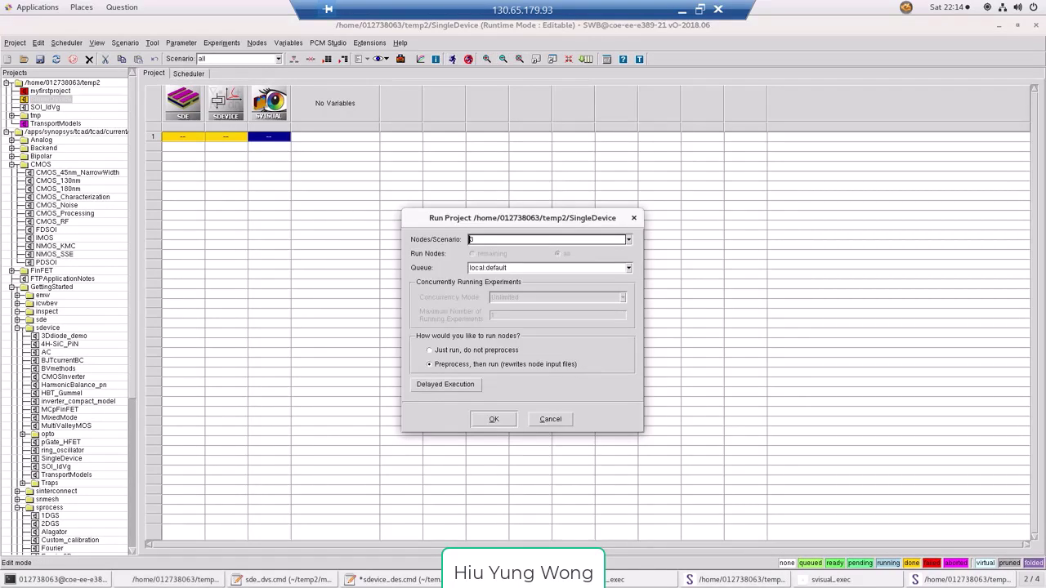
pyautogui.press('Return')
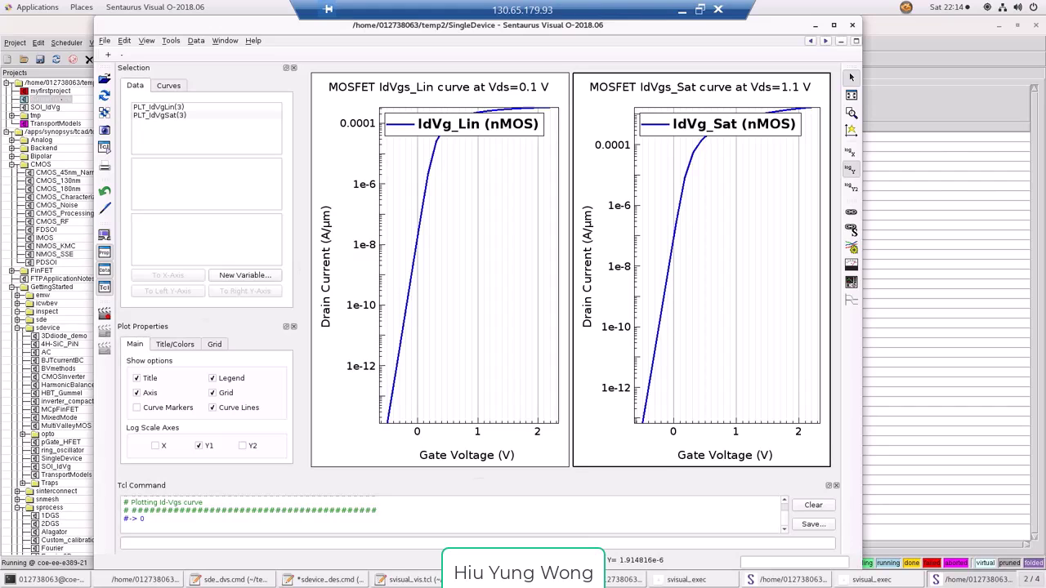
pyautogui.click(171, 41)
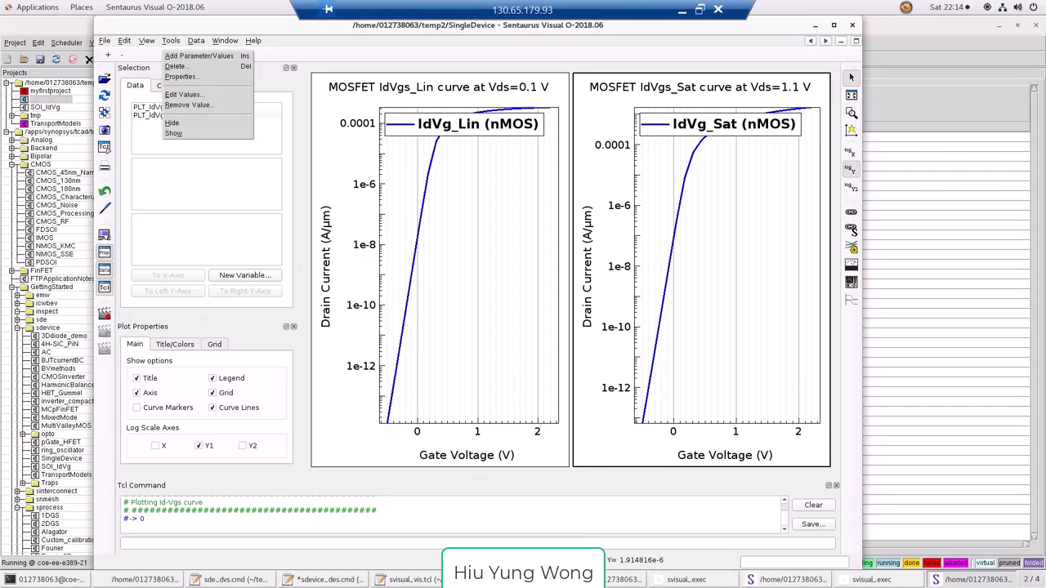
pyautogui.click(700, 10)
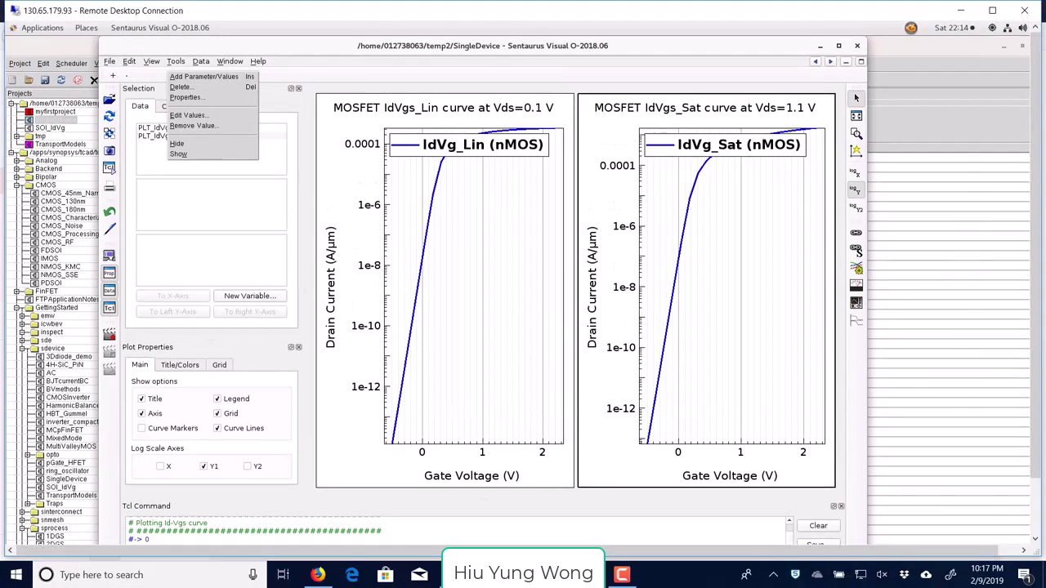